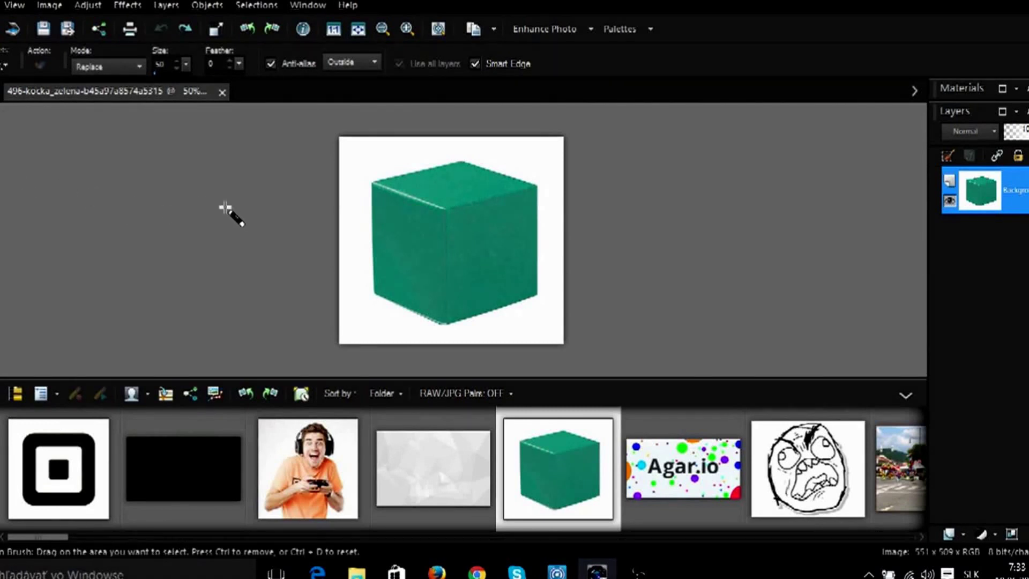
Select the white background around the green cube with the Smart Selection Brush.
{"action": "left_click", "coordinate": [352, 159]}
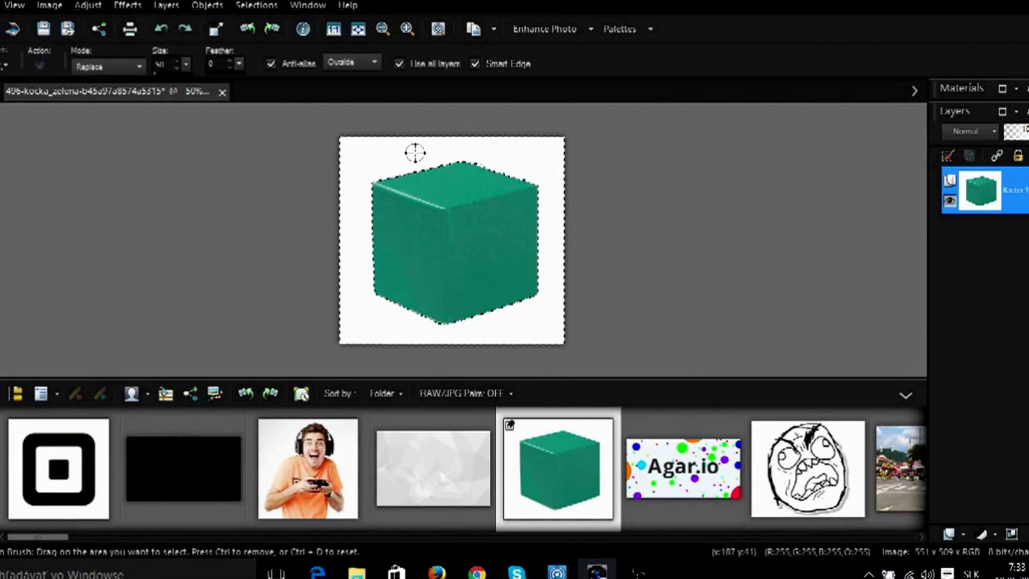
Float the selected white background with Ctrl+F and delete the Floating Selection layer.
{"action": "key", "text": "ctrl+f"}
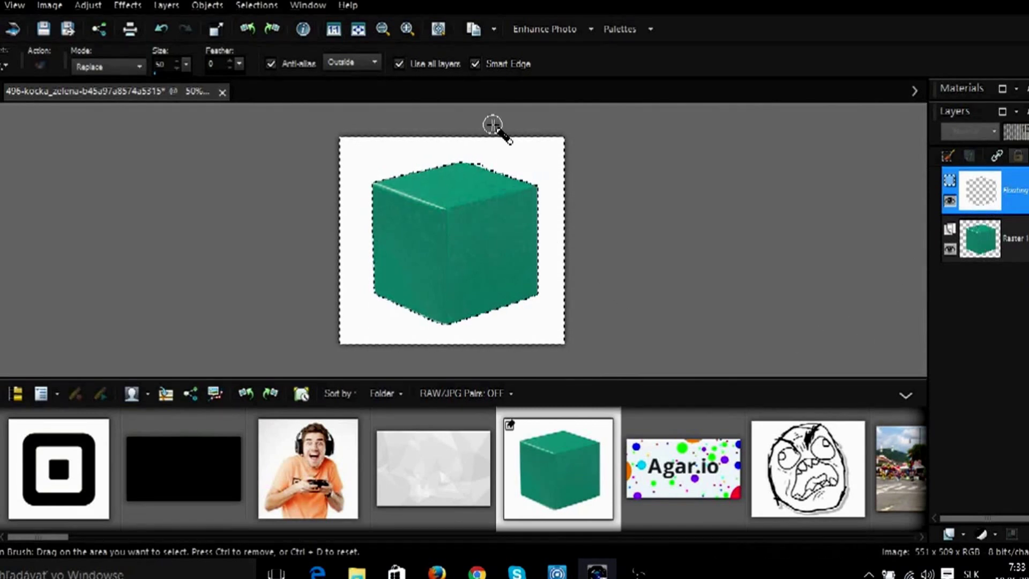
{"action": "mouse_move", "coordinate": [981, 194]}
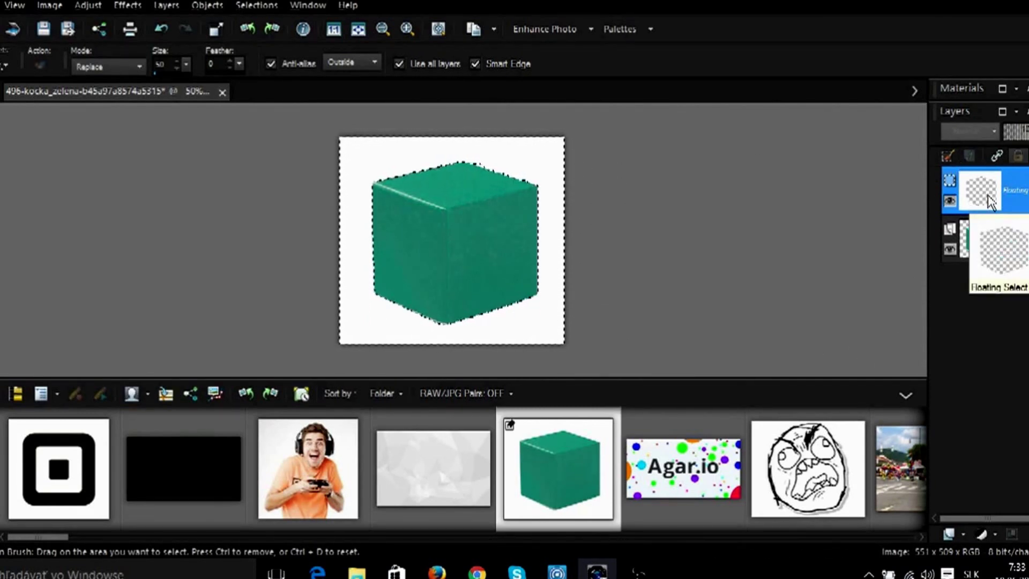
{"action": "right_click", "coordinate": [991, 201]}
{"action": "left_click", "coordinate": [897, 257]}
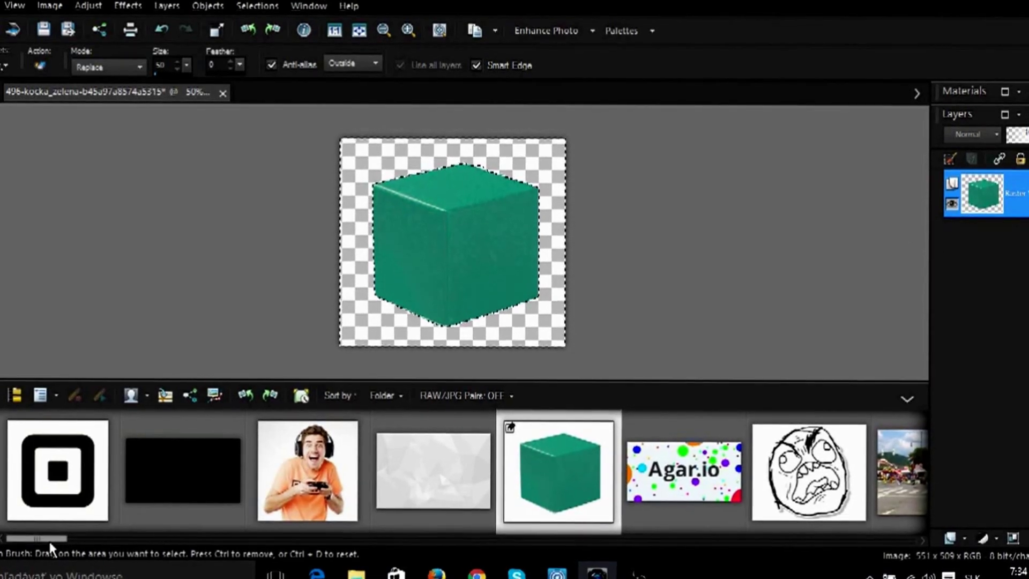
{"action": "mouse_move", "coordinate": [50, 540]}
{"action": "left_mouse_down"}
{"action": "mouse_move", "coordinate": [216, 542]}
{"action": "mouse_move", "coordinate": [61, 555]}
{"action": "left_mouse_up"}
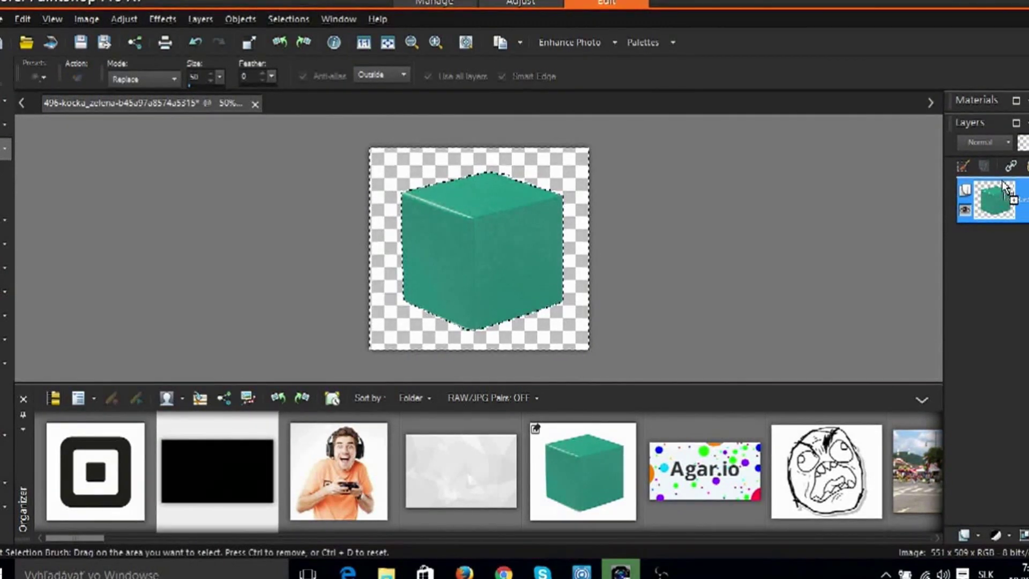
Add a black-filled raster layer and move it below the cube's Raster 1 layer.
{"action": "key", "text": "ctrl+l"}
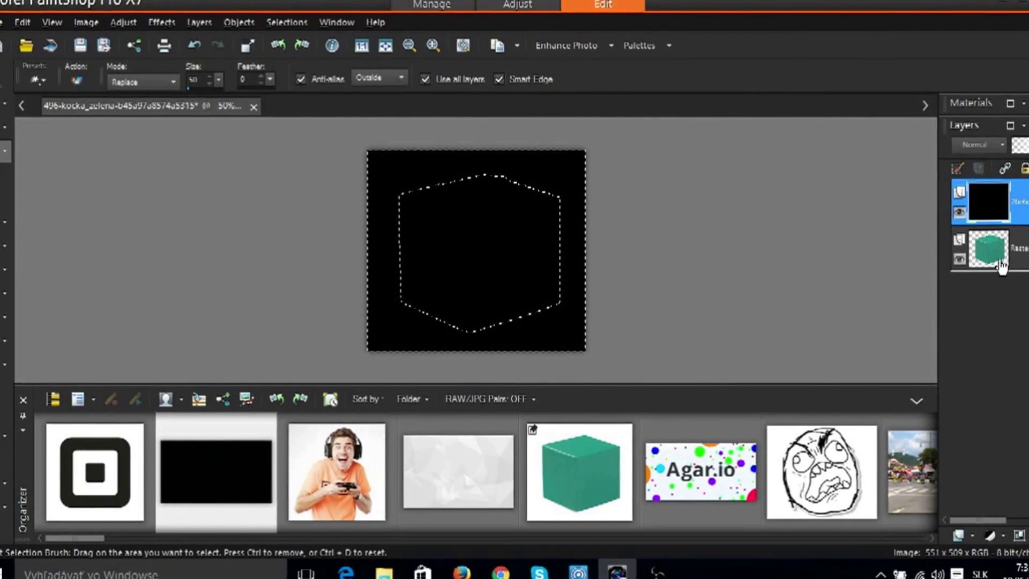
{"action": "left_click_drag", "start_coordinate": [1001, 281], "coordinate": [1001, 282]}
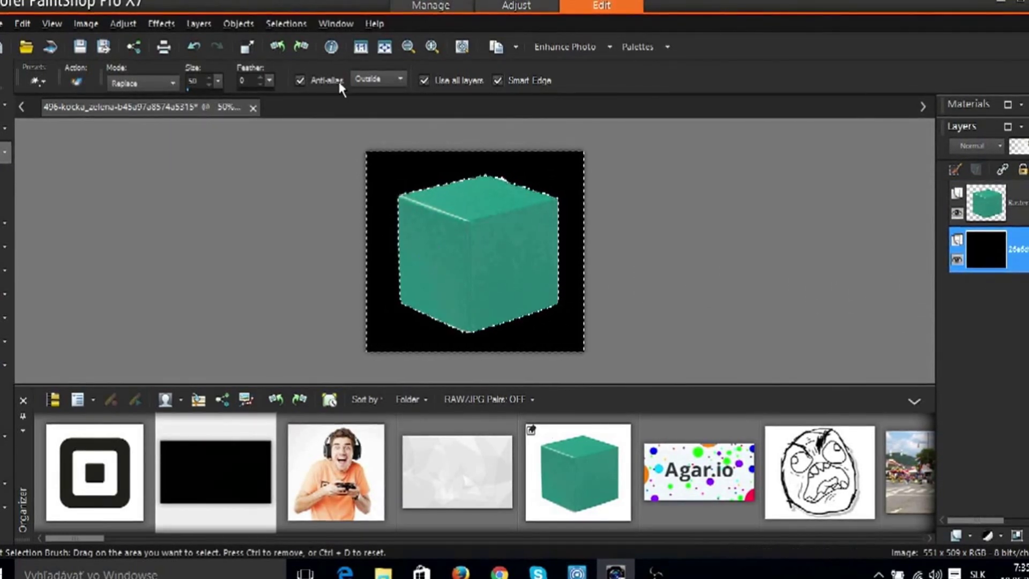
{"action": "left_click", "coordinate": [295, 29]}
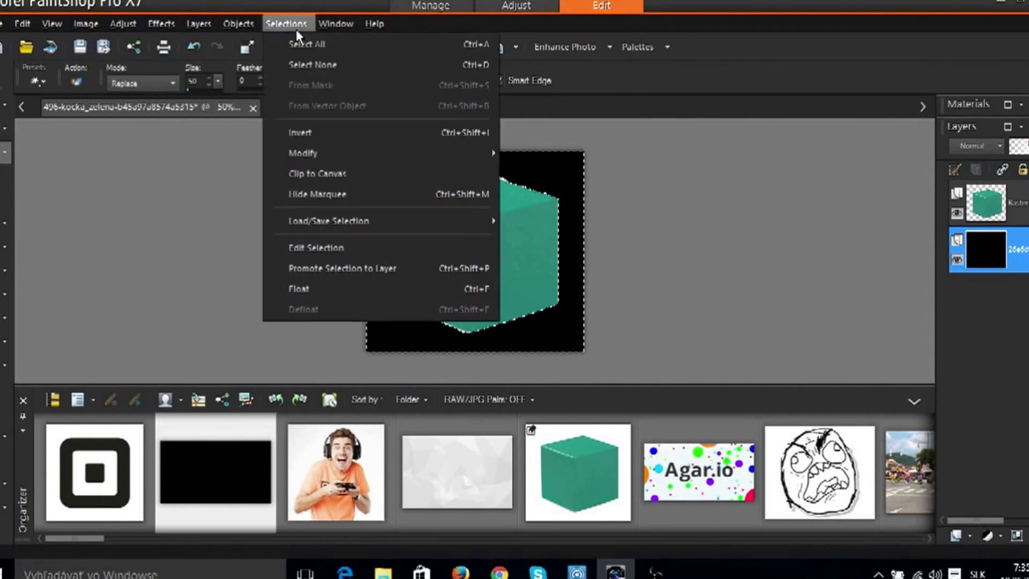
Invert the selection so the green cube is selected instead of the background.
{"action": "left_click", "coordinate": [340, 137]}
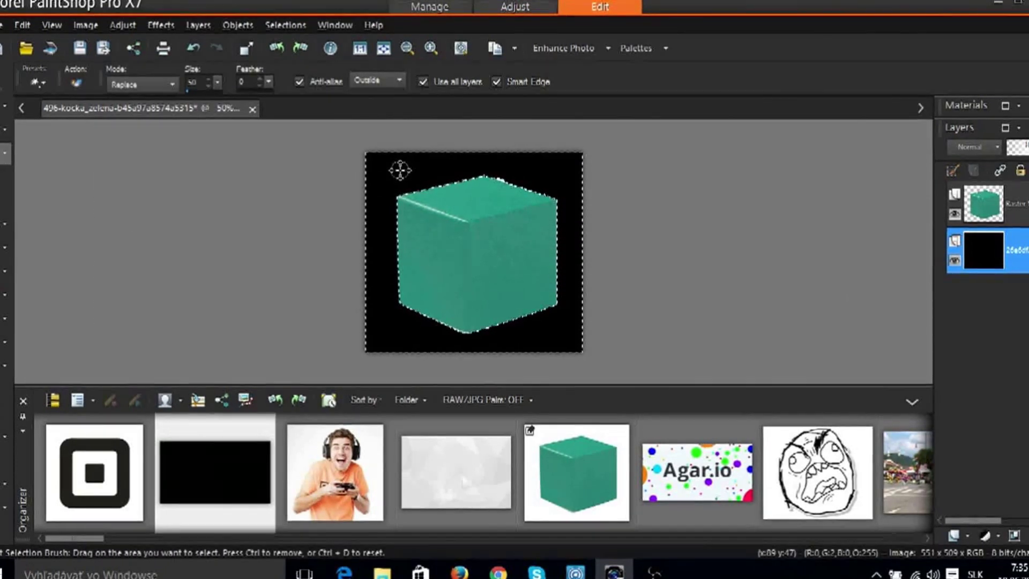
{"action": "left_click", "coordinate": [285, 25]}
{"action": "mouse_move", "coordinate": [302, 154]}
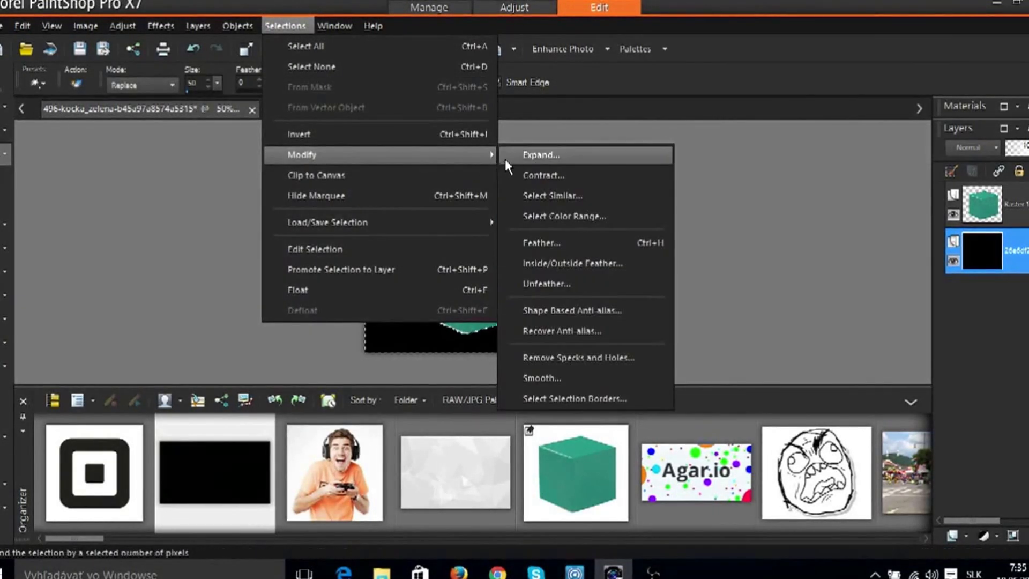
{"action": "left_click", "coordinate": [505, 158]}
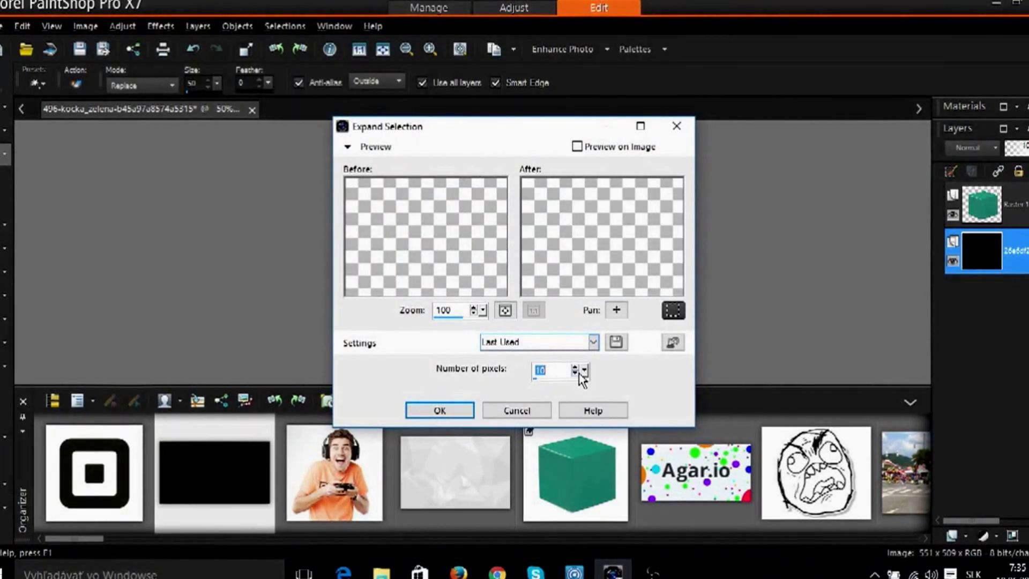
Expand the cube selection by 5 pixels, then undo that expansion.
{"action": "left_click", "coordinate": [576, 373]}
{"action": "type", "text": "5"}
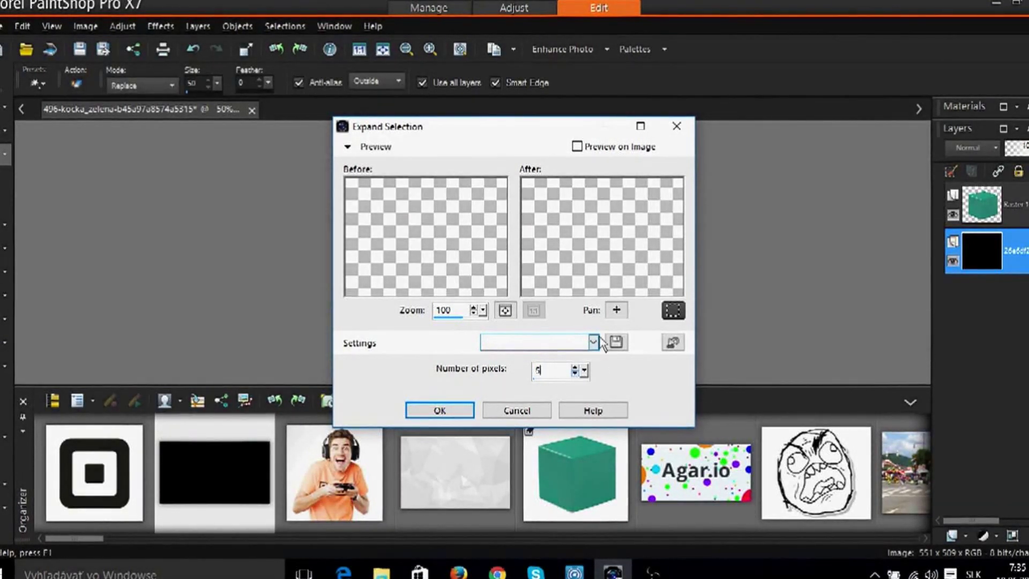
{"action": "left_click_drag", "start_coordinate": [617, 310], "coordinate": [693, 242]}
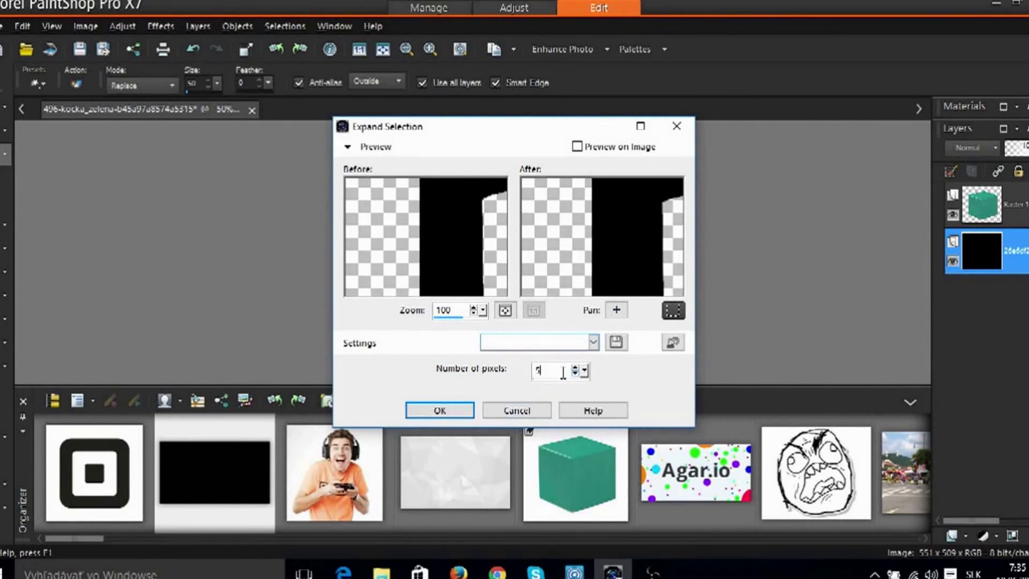
{"action": "left_click", "coordinate": [467, 408]}
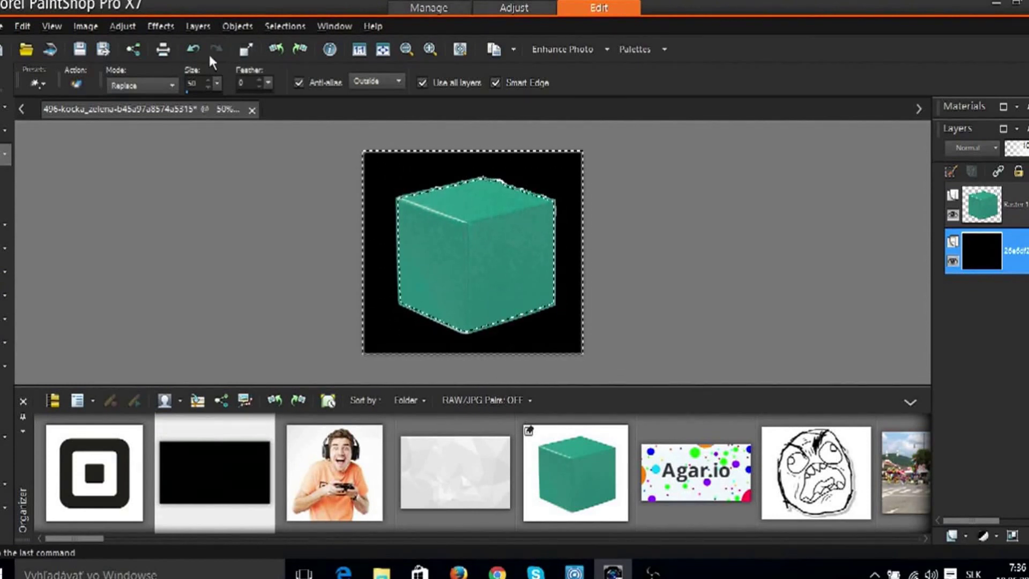
{"action": "left_click", "coordinate": [193, 52]}
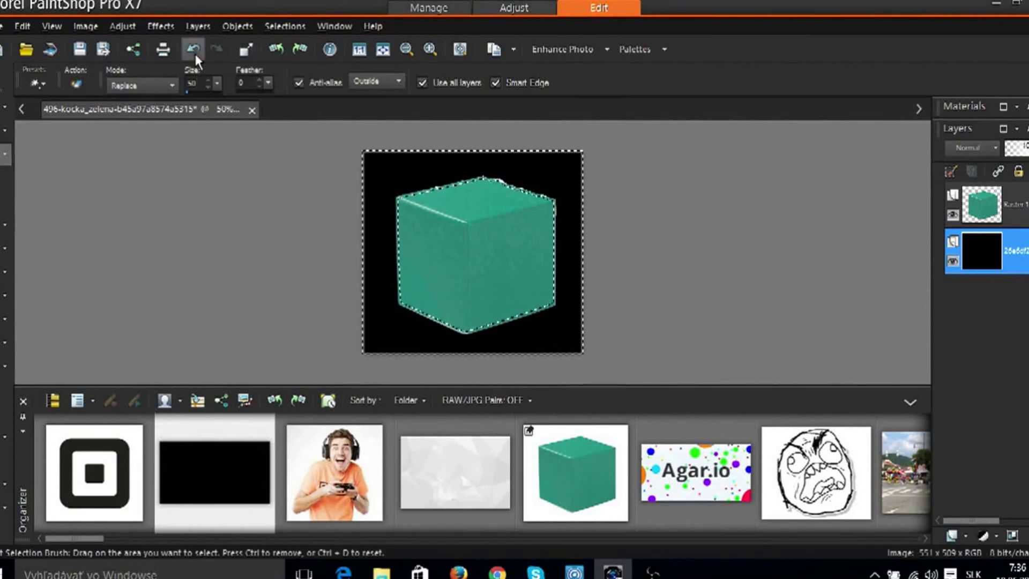
Switch to the Smart Selection Brush, clear the selection, and brush-select the green cube.
{"action": "left_click", "coordinate": [6, 157]}
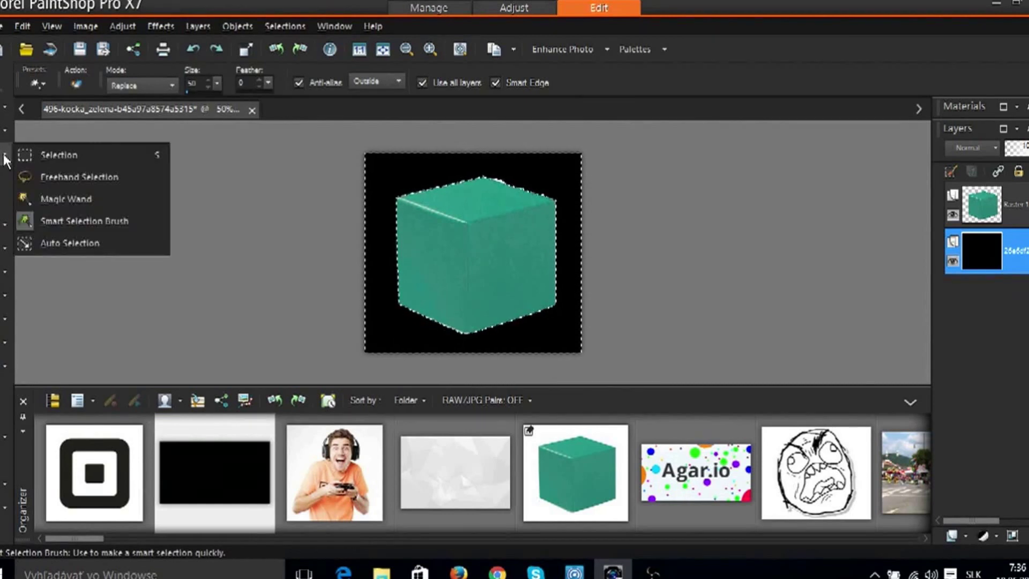
{"action": "left_click", "coordinate": [89, 220]}
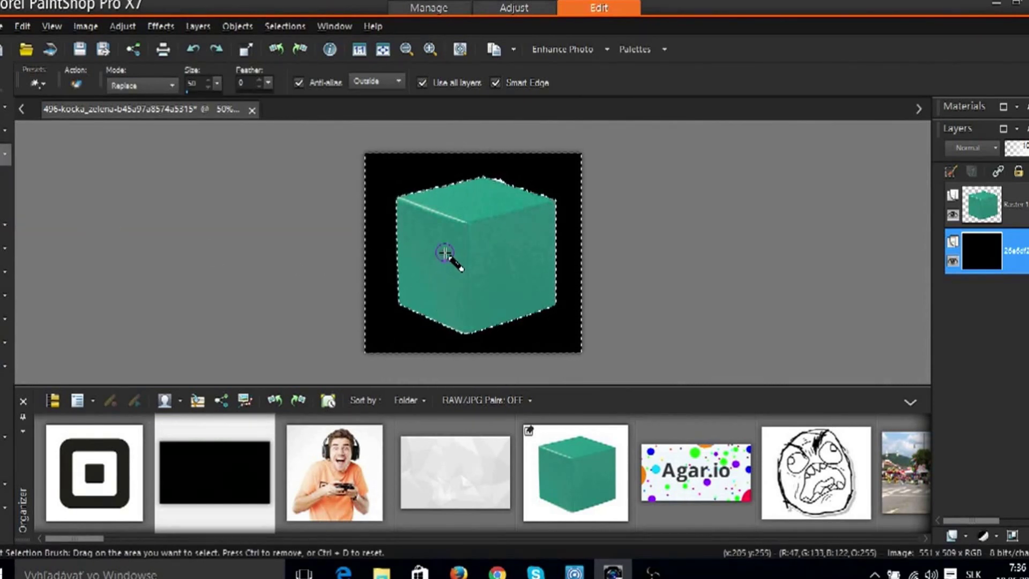
{"action": "key", "text": "ctrl+d"}
{"action": "left_click_drag", "start_coordinate": [445, 252], "coordinate": [466, 223]}
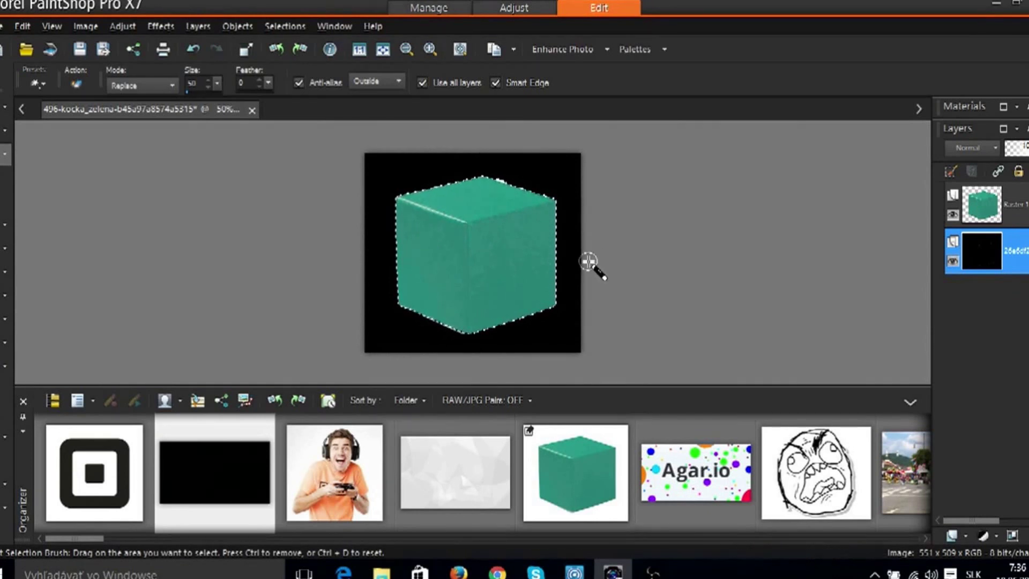
{"action": "left_click", "coordinate": [293, 31]}
{"action": "mouse_move", "coordinate": [379, 155]}
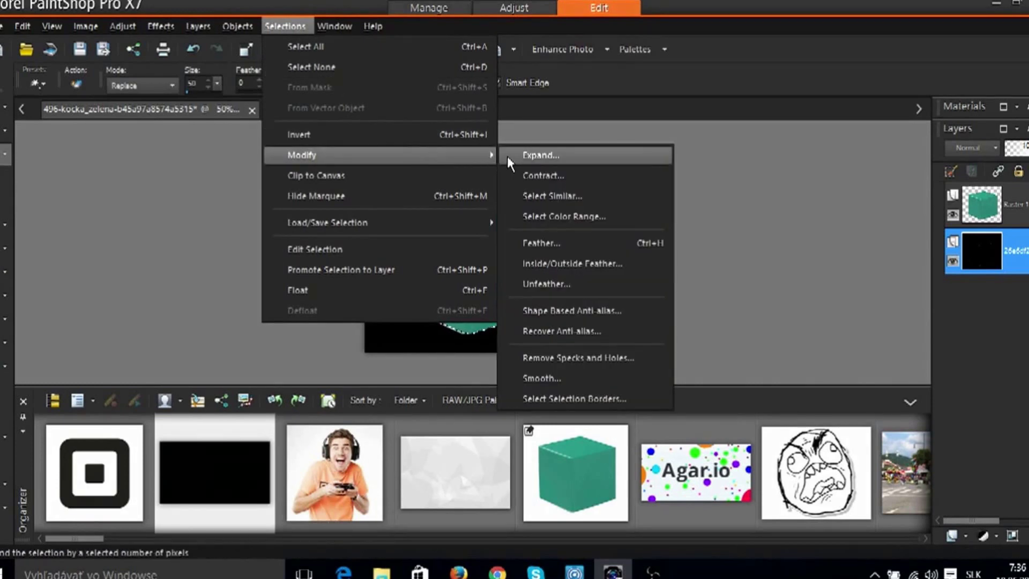
{"action": "left_click", "coordinate": [507, 155]}
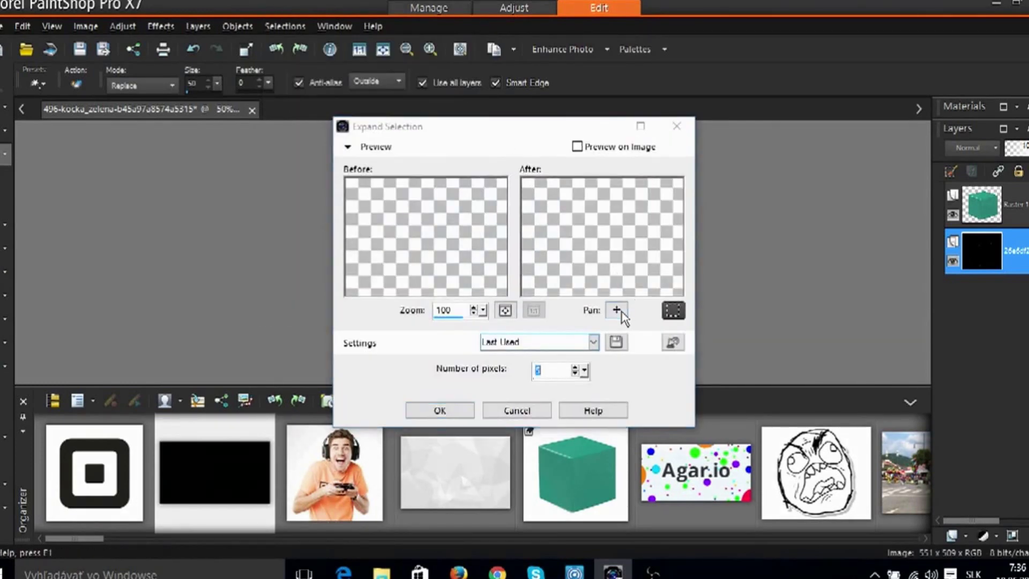
Set Number of pixels to 5 in Expand Selection and apply it around the cube.
{"action": "left_click_drag", "start_coordinate": [616, 309], "coordinate": [710, 258]}
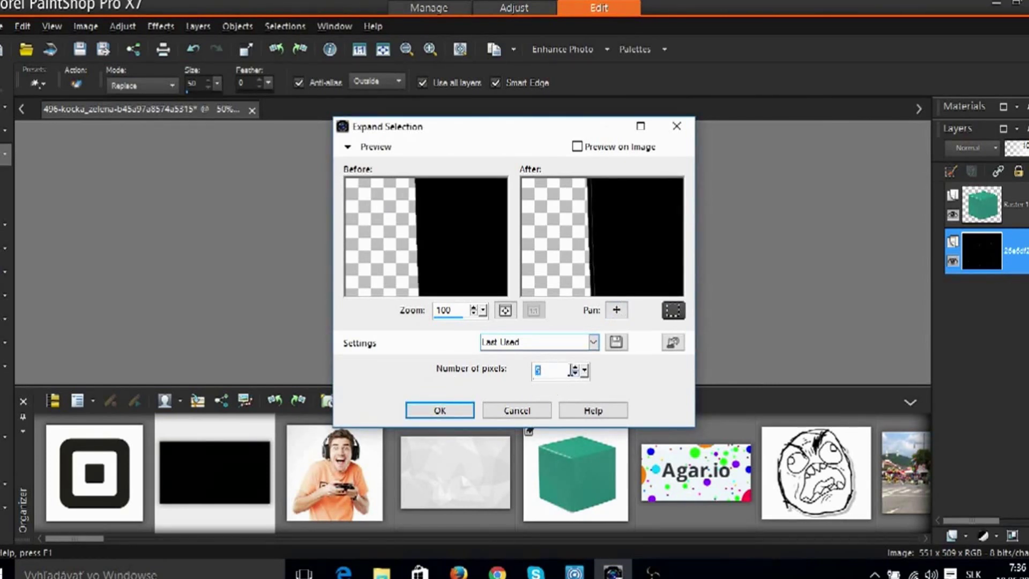
{"action": "left_click", "coordinate": [575, 370]}
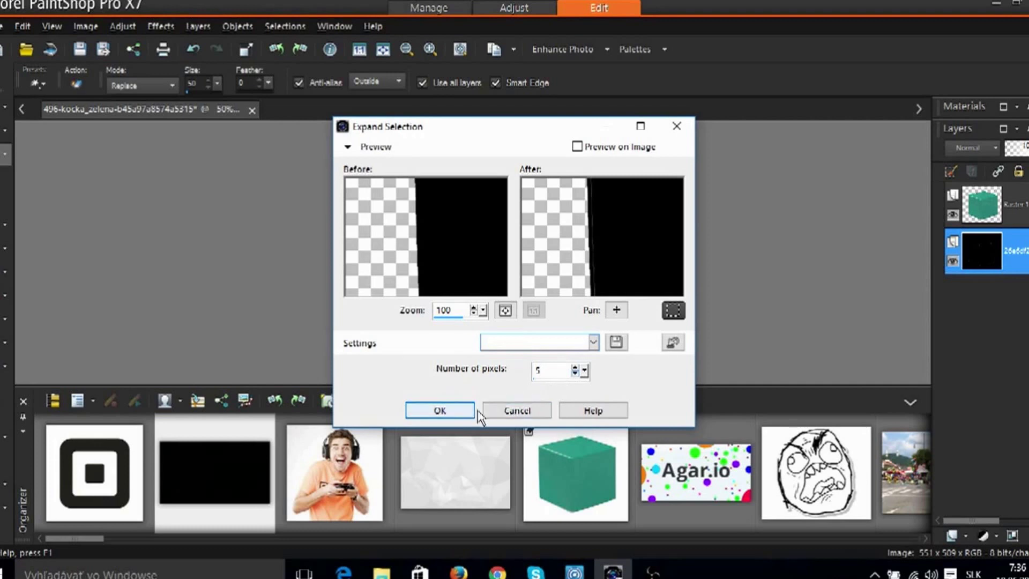
{"action": "left_click", "coordinate": [440, 410]}
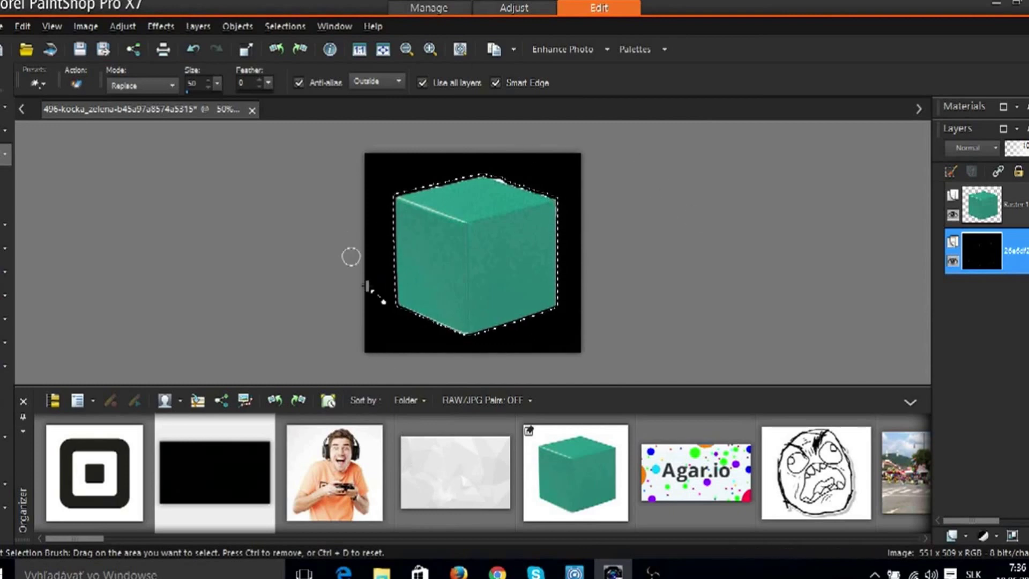
Expand the cube selection by another 5 pixels through Selections > Modify > Expand.
{"action": "left_click", "coordinate": [285, 25]}
{"action": "mouse_move", "coordinate": [302, 154]}
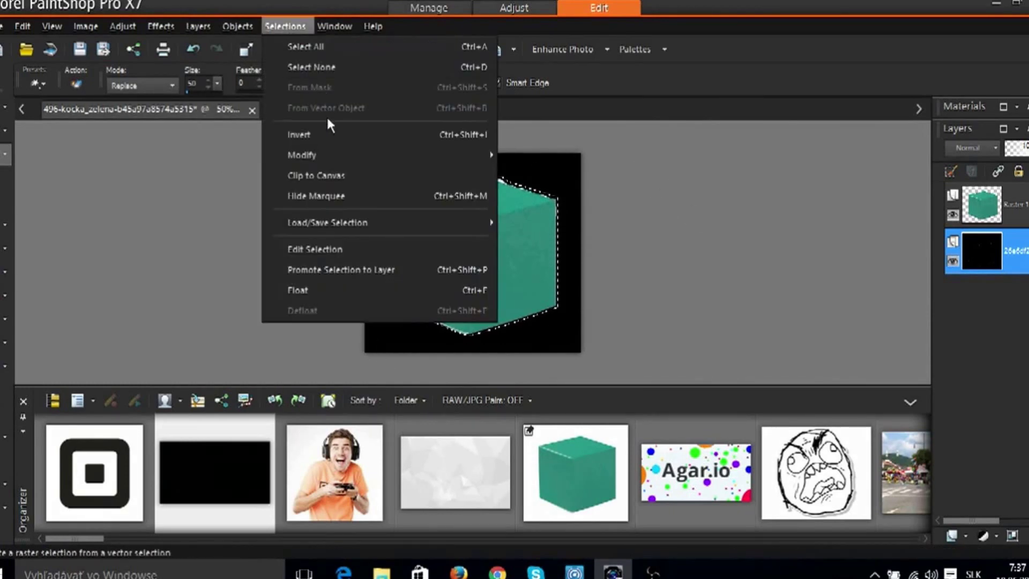
{"action": "left_click", "coordinate": [538, 157]}
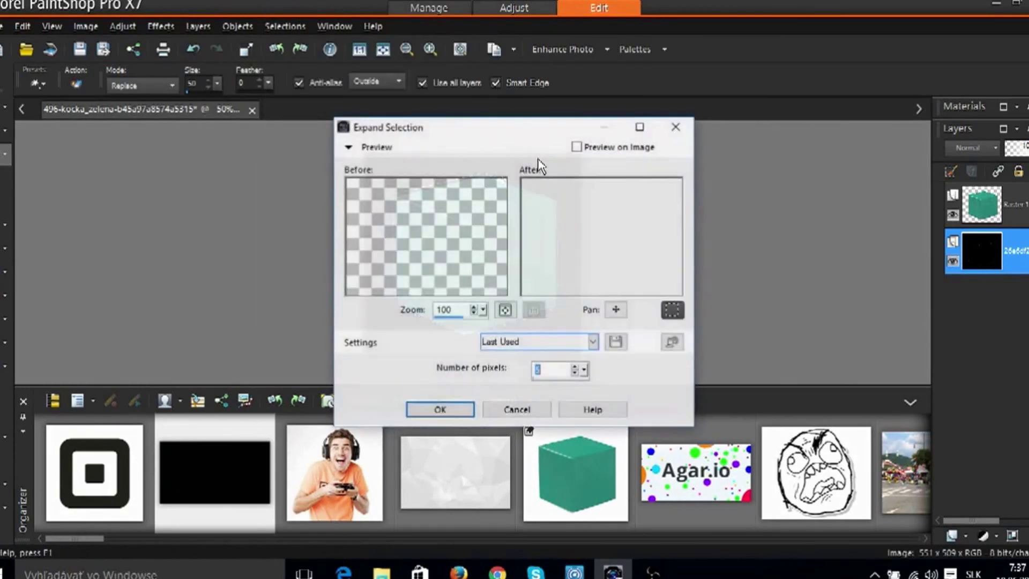
{"action": "left_click", "coordinate": [577, 374]}
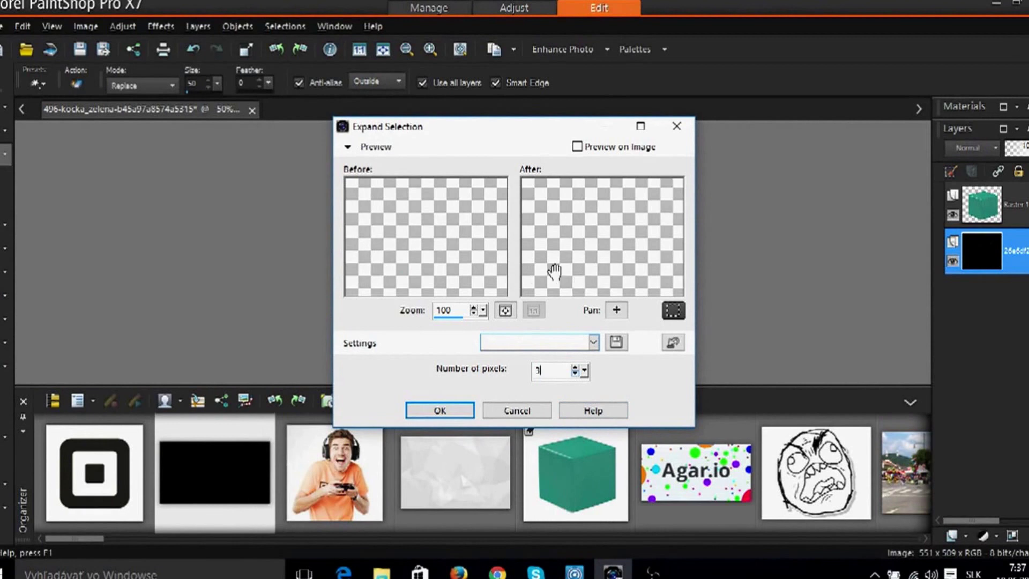
{"action": "left_click_drag", "start_coordinate": [673, 310], "coordinate": [703, 251]}
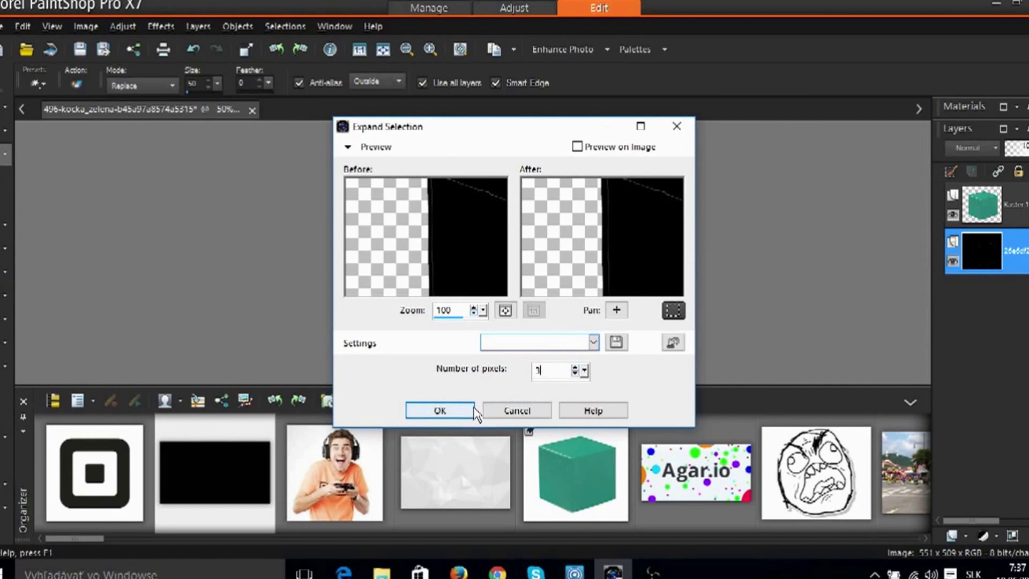
{"action": "left_click", "coordinate": [439, 410]}
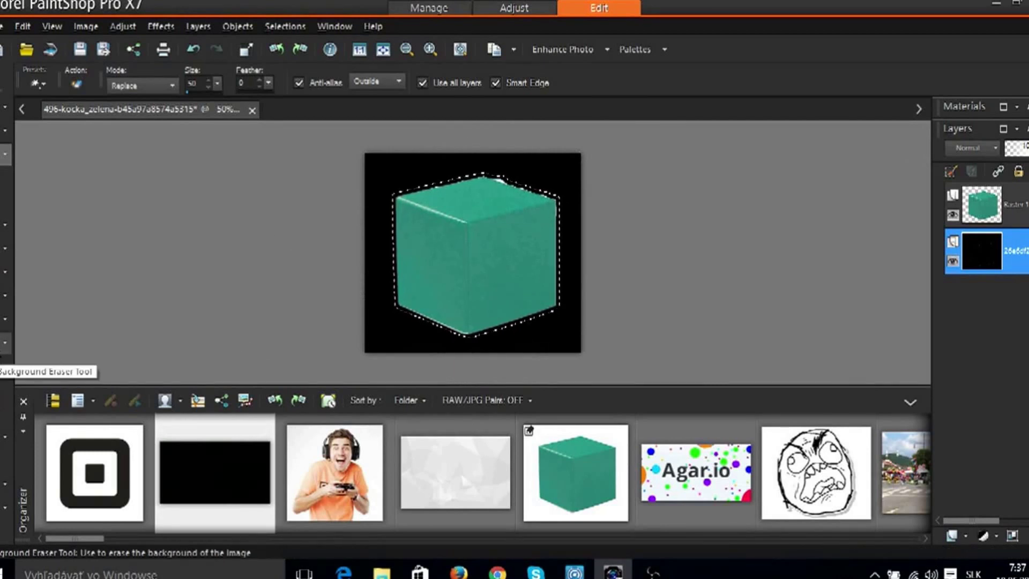
Pick the Background Eraser, promote the expanded selection to its own layer, and deselect.
{"action": "left_click", "coordinate": [9, 348]}
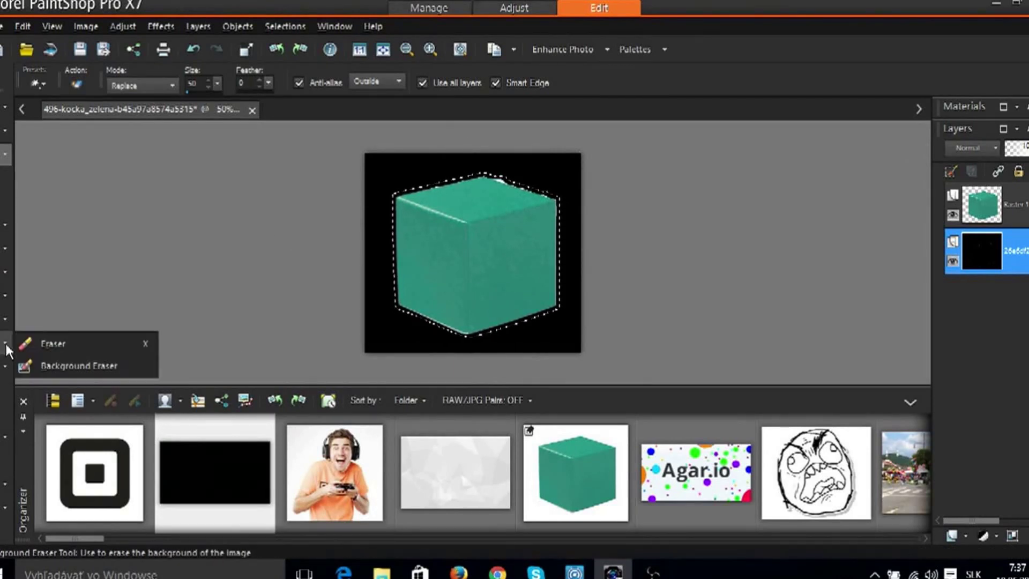
{"action": "left_click", "coordinate": [33, 365]}
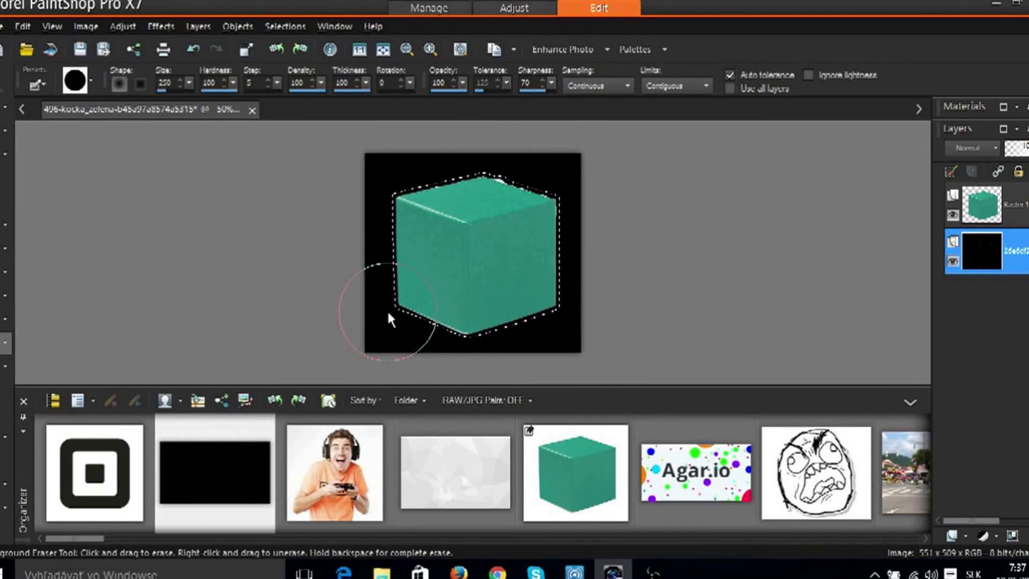
{"action": "key", "text": "ctrl+shift+p"}
{"action": "key", "text": "ctrl+d"}
Delete the bottom full-canvas black layer, leaving the outlined cube on transparency.
{"action": "left_click", "coordinate": [990, 290]}
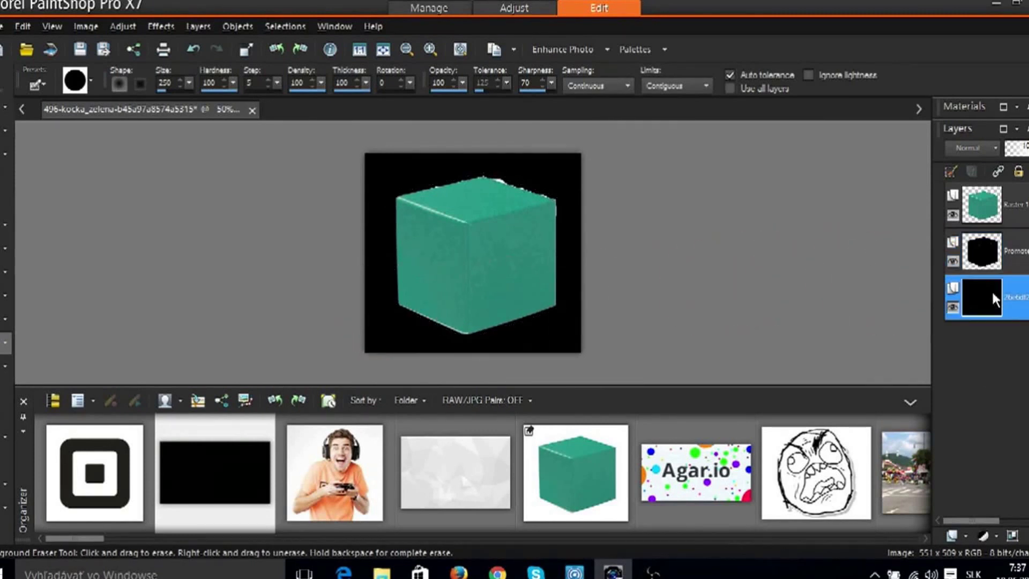
{"action": "right_click", "coordinate": [991, 289]}
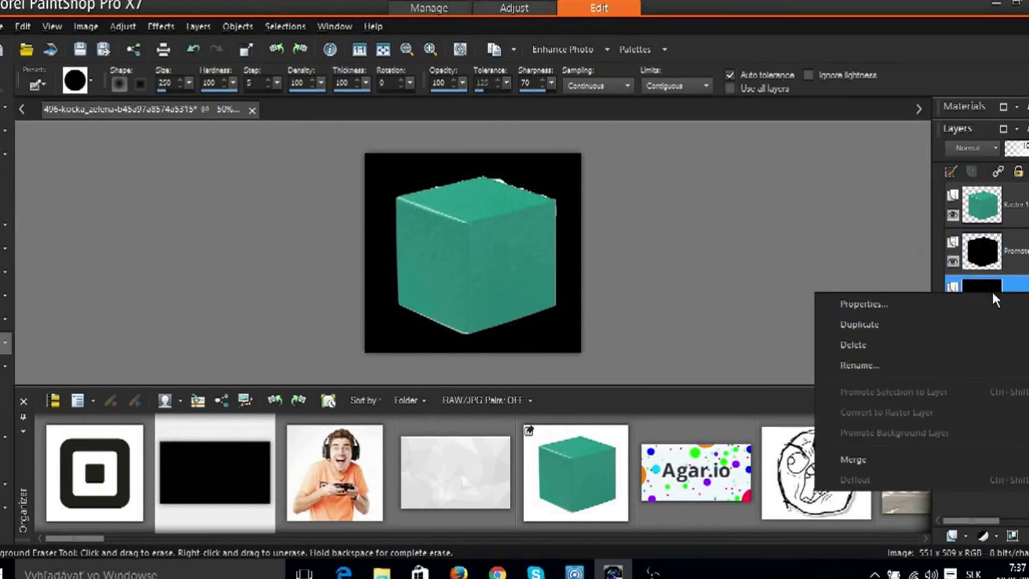
{"action": "left_click", "coordinate": [922, 346]}
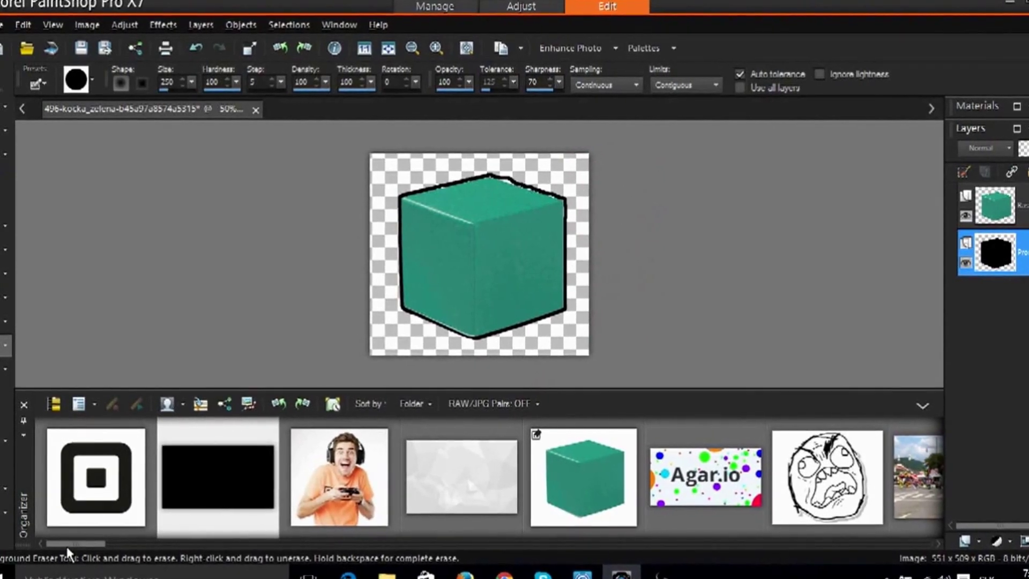
{"action": "mouse_move", "coordinate": [66, 545]}
{"action": "left_mouse_down"}
{"action": "mouse_move", "coordinate": [149, 548]}
{"action": "mouse_move", "coordinate": [46, 547]}
{"action": "left_mouse_up"}
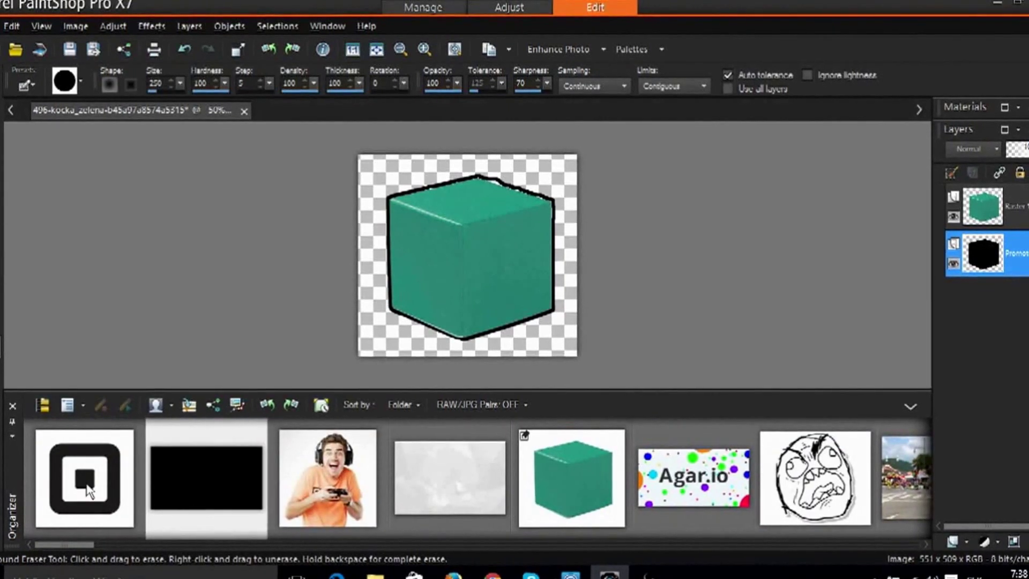